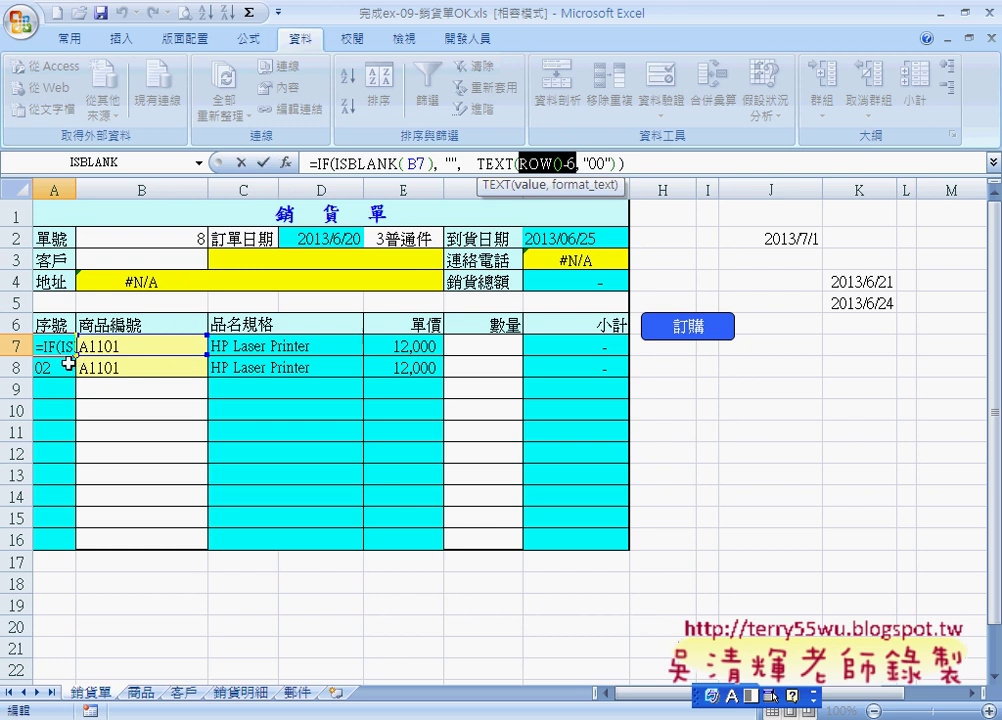
Step: Commit A7's serial-number formula so it shows 01, then review the B7 code and C7/E7 lookups
{"action": "left_click", "coordinate": [266, 164]}
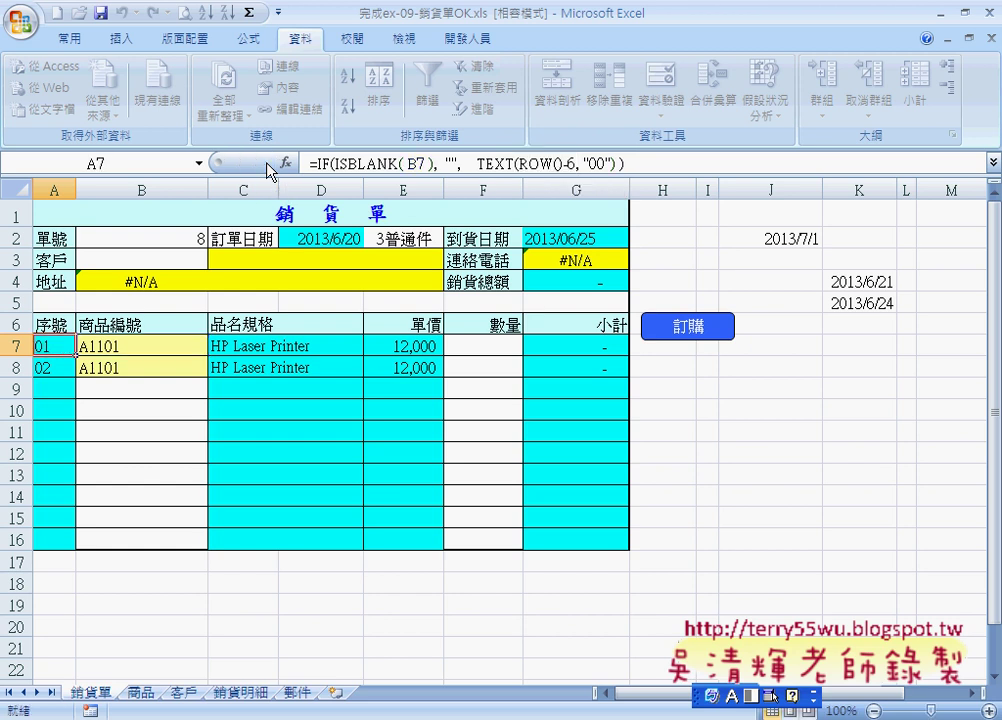
{"action": "left_click", "coordinate": [169, 344]}
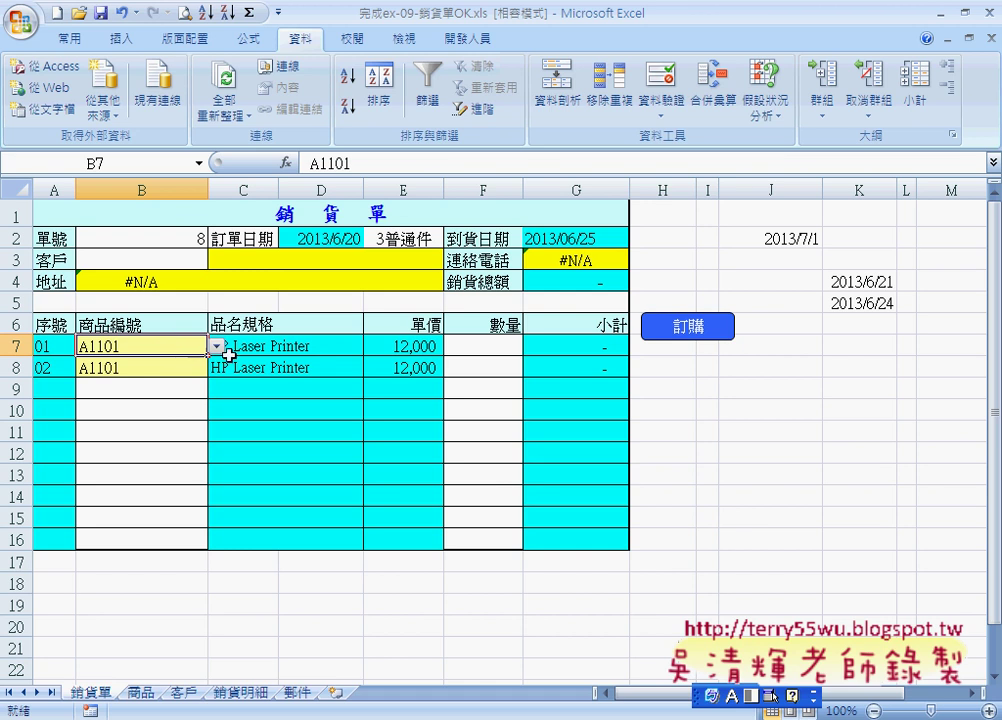
{"action": "left_click", "coordinate": [271, 350]}
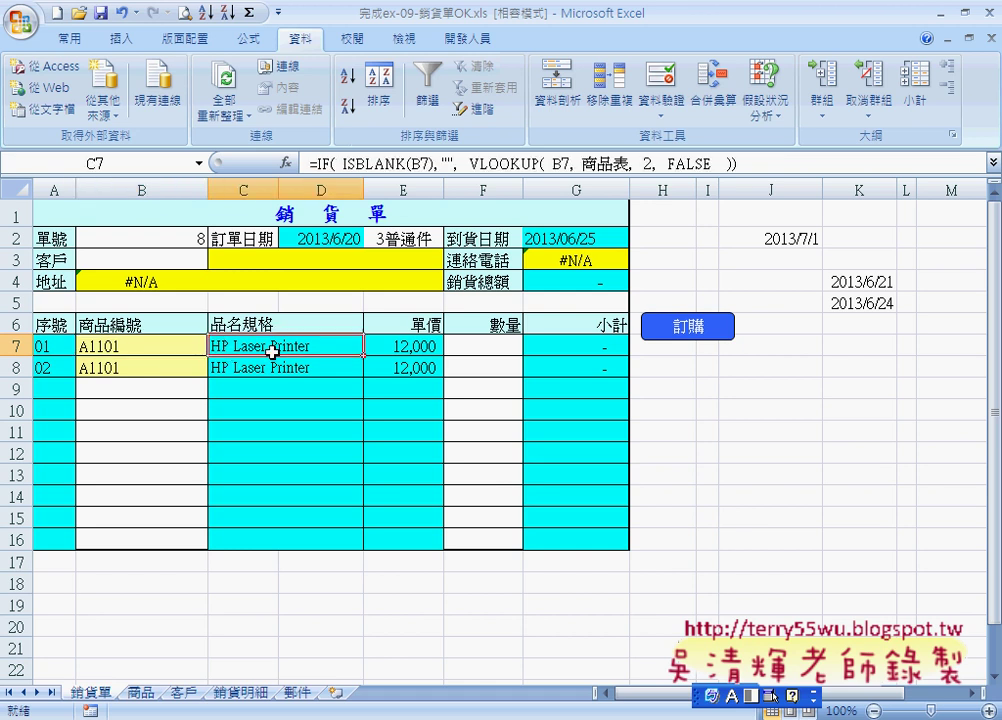
{"action": "left_click", "coordinate": [403, 349]}
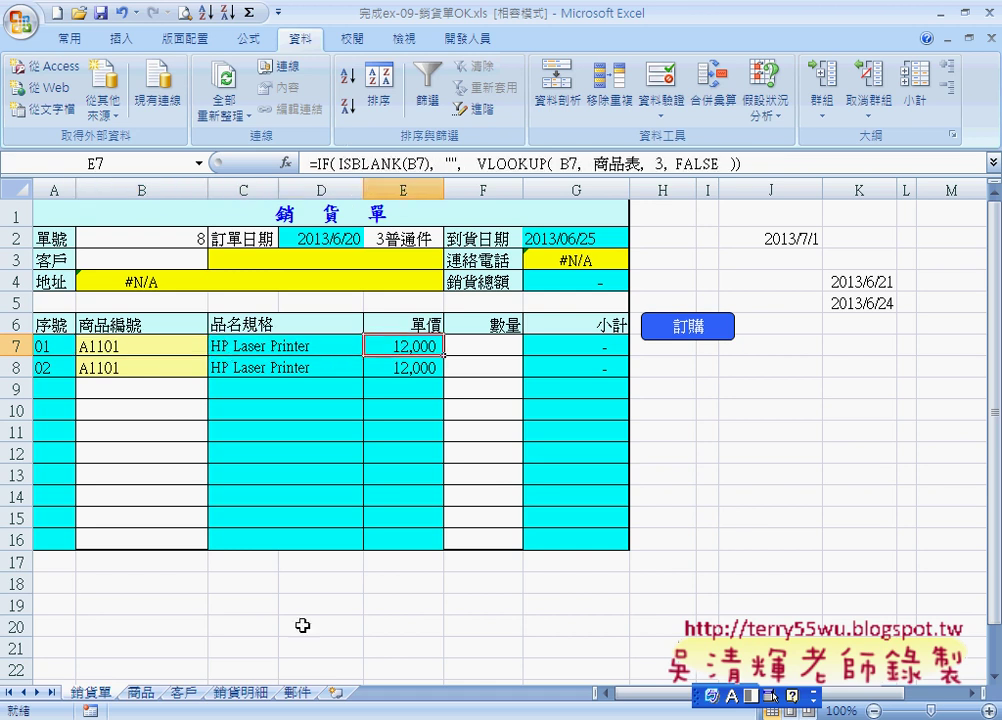
Step: On the 商品 sheet, select the product table A2:C8
{"action": "left_click", "coordinate": [141, 694]}
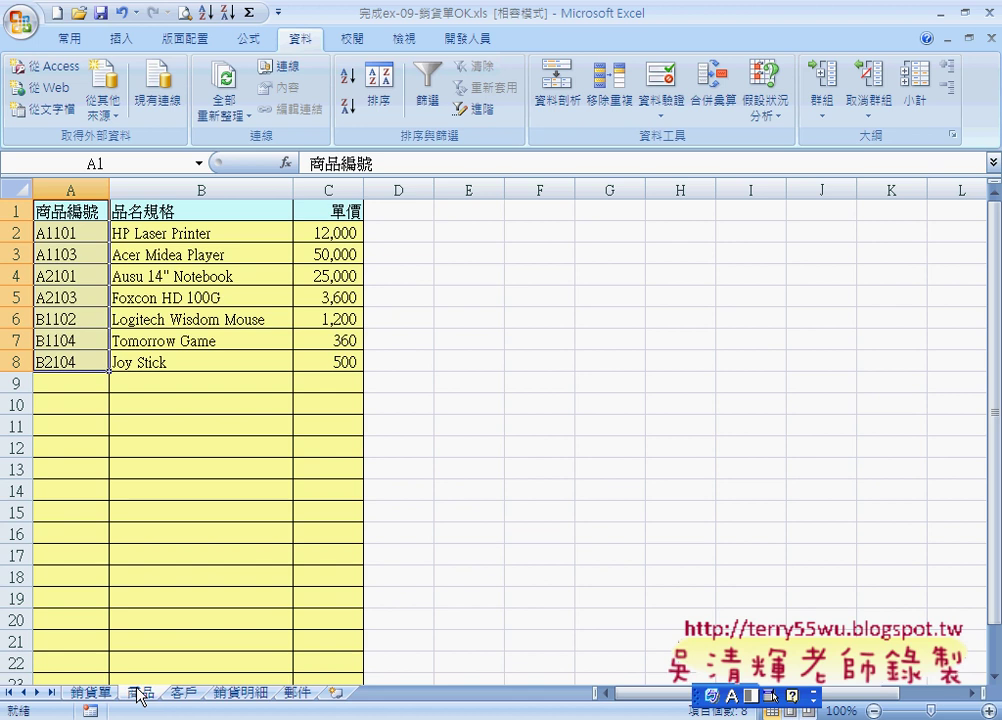
{"action": "left_click", "coordinate": [59, 235]}
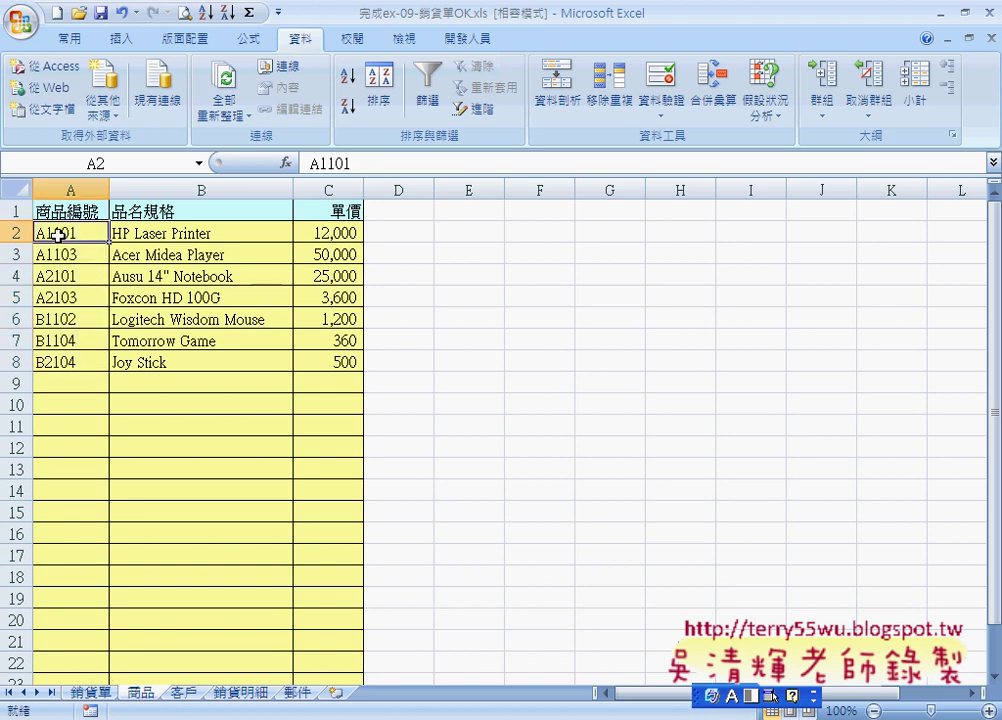
{"action": "left_click_drag", "start_coordinate": [59, 235], "coordinate": [338, 358]}
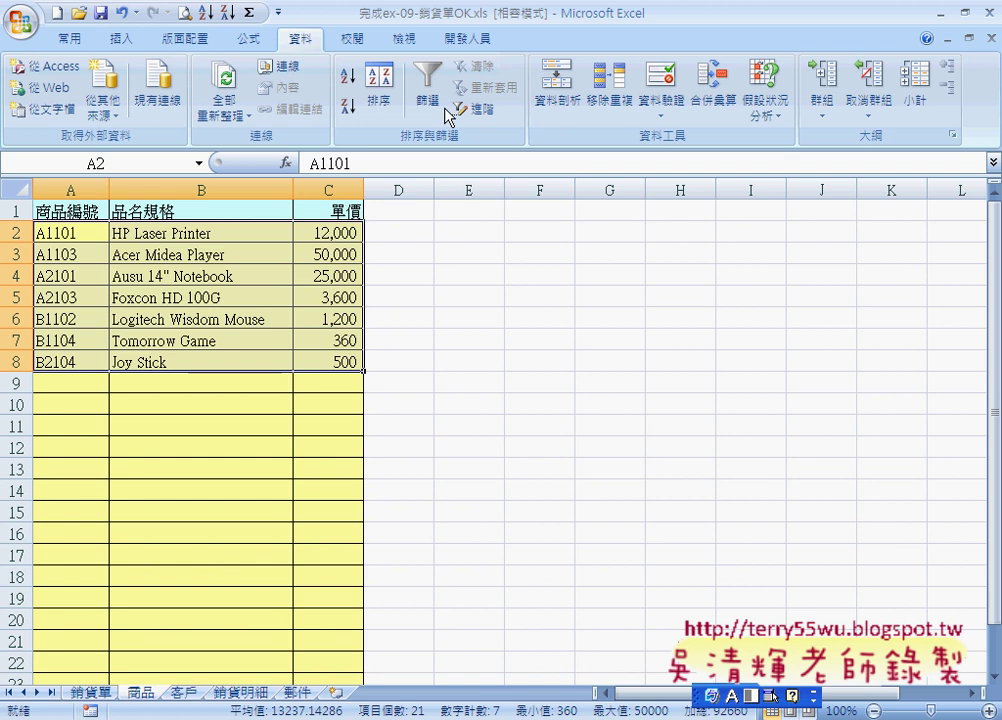
Step: Define the name 商品 for A2:C8 and return to the 銷貨單 sheet
{"action": "left_click", "coordinate": [250, 40]}
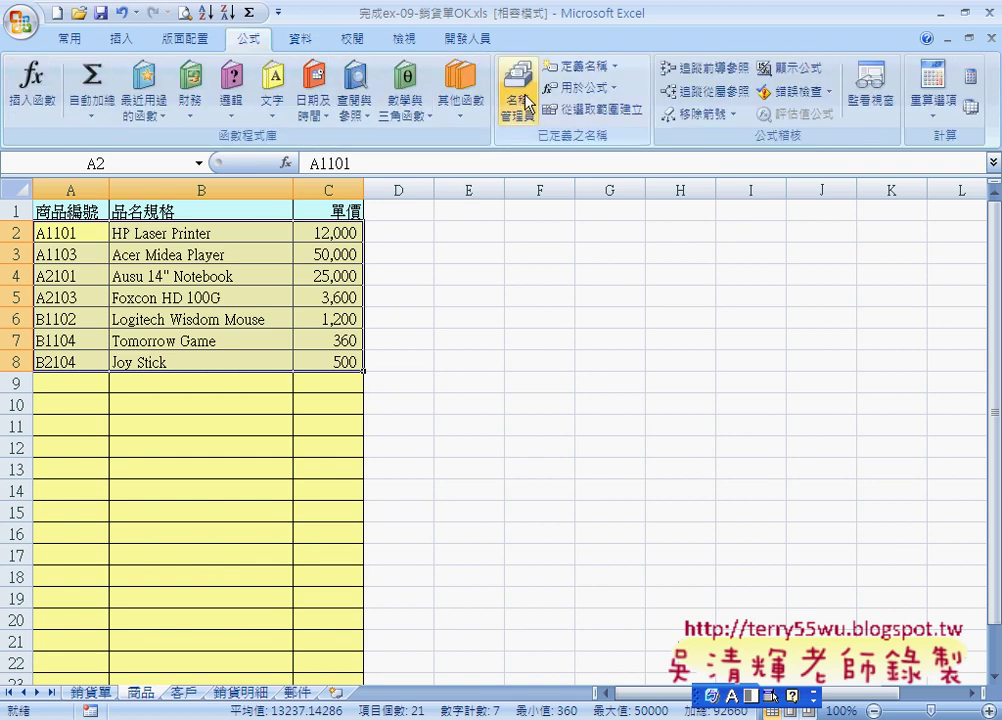
{"action": "left_click", "coordinate": [577, 65]}
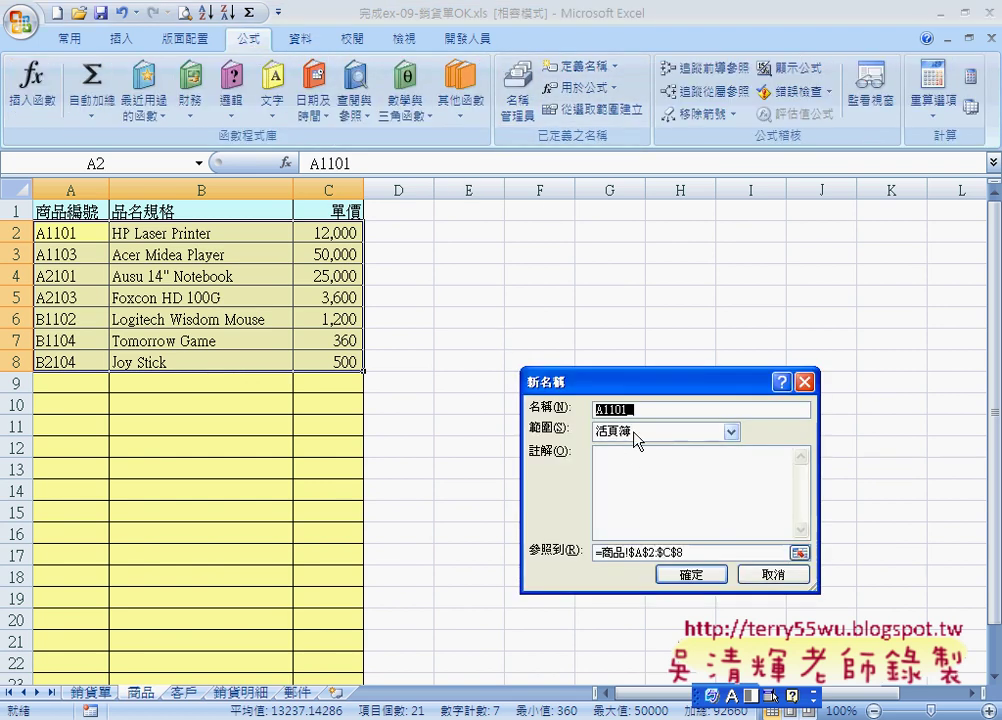
{"action": "type", "text": "/"}
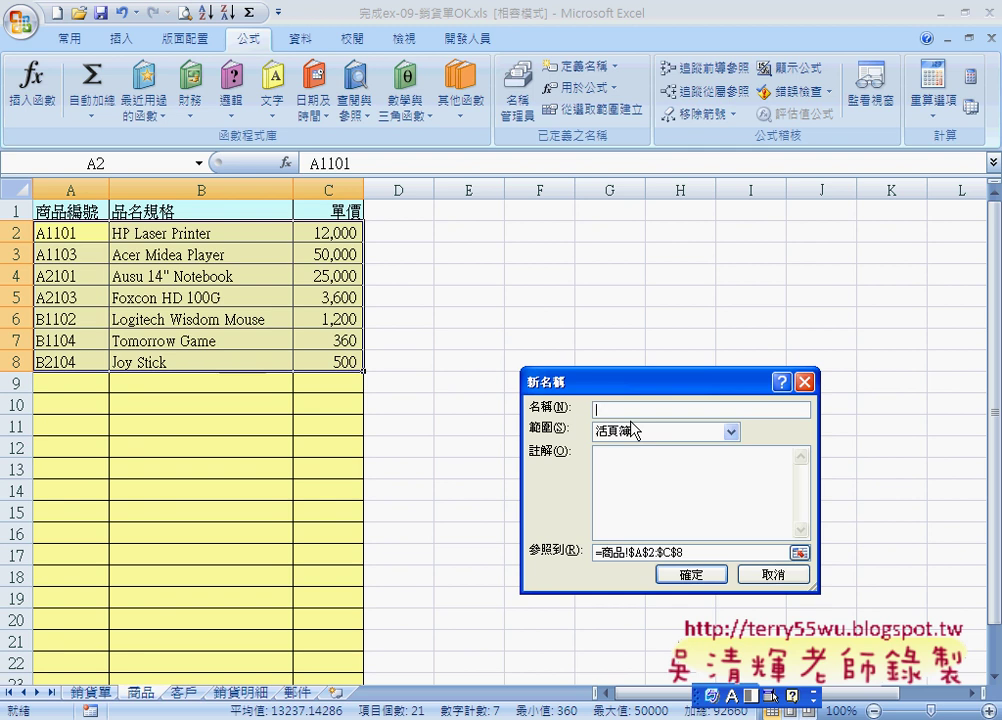
{"action": "key", "text": "ctrl+space"}
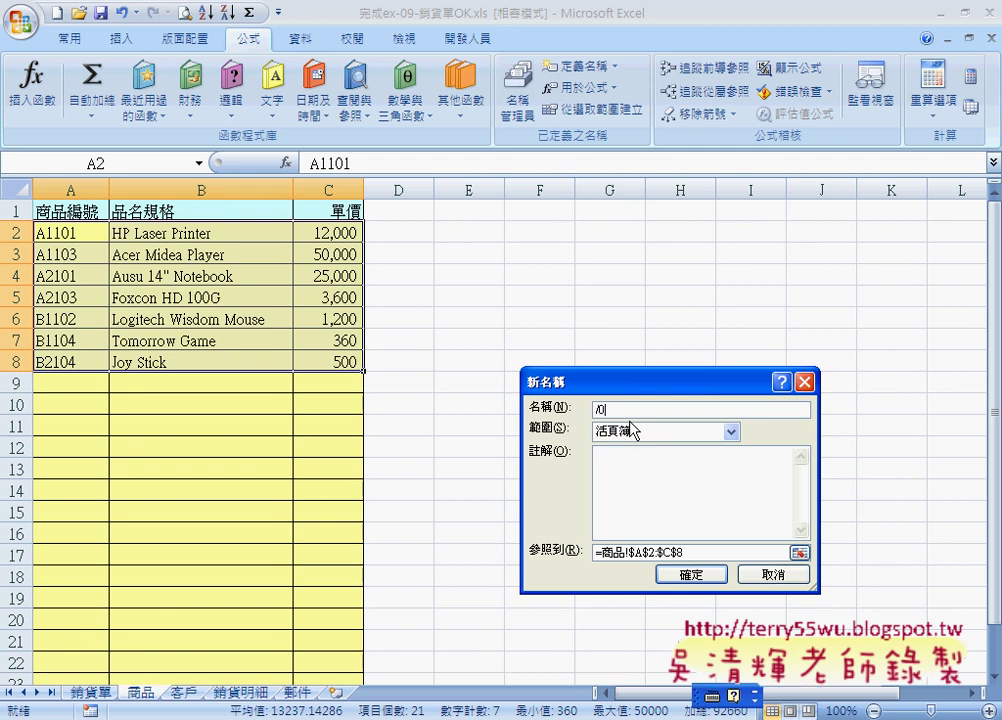
{"action": "key", "text": "BackSpace"}
{"action": "key", "text": "ctrl+space"}
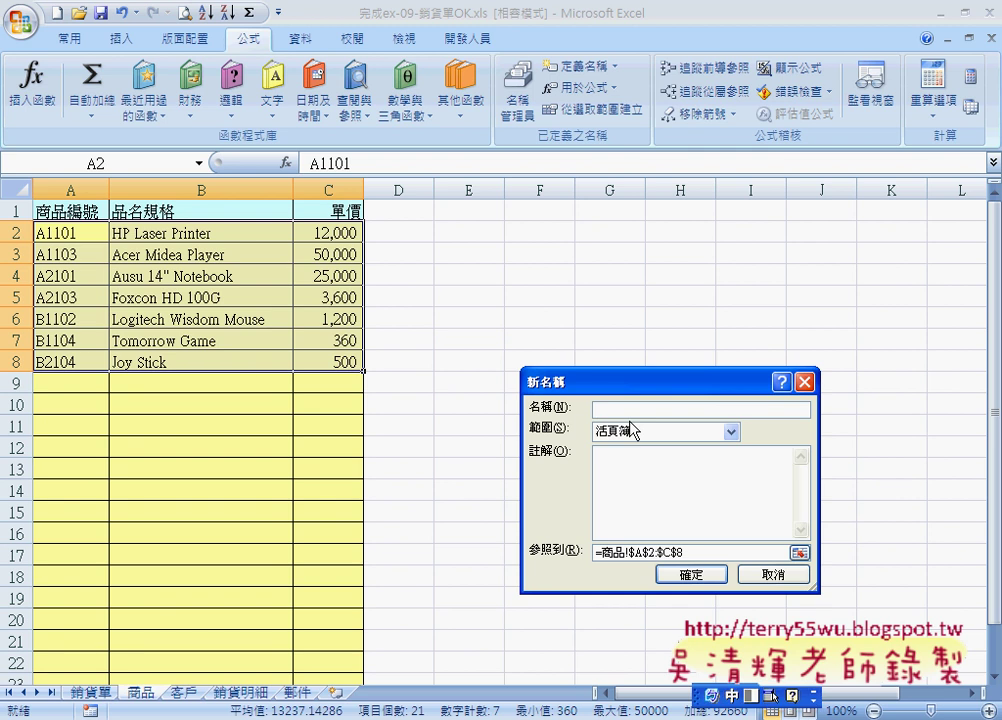
{"action": "type", "text": "g;"}
{"action": "key", "text": "space"}
{"action": "type", "text": "qp3"}
{"action": "left_click", "coordinate": [698, 574]}
{"action": "left_click", "coordinate": [100, 693]}
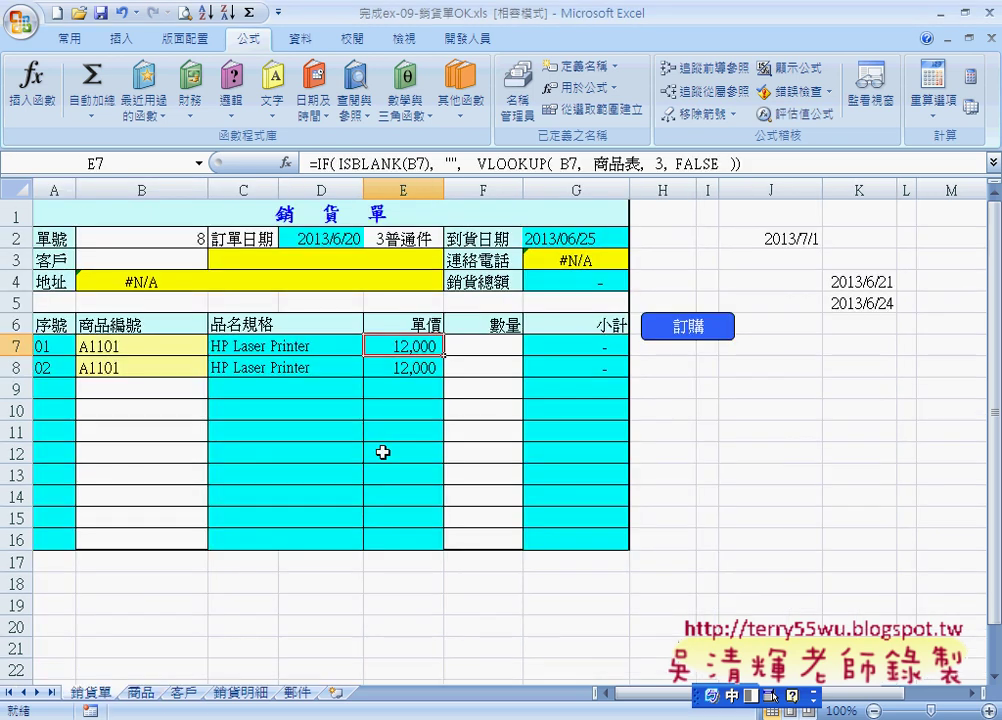
Step: Strip the IF/ISBLANK wrapper from C7's lookup and shorten 商品表 to 商品
{"action": "left_click", "coordinate": [317, 348]}
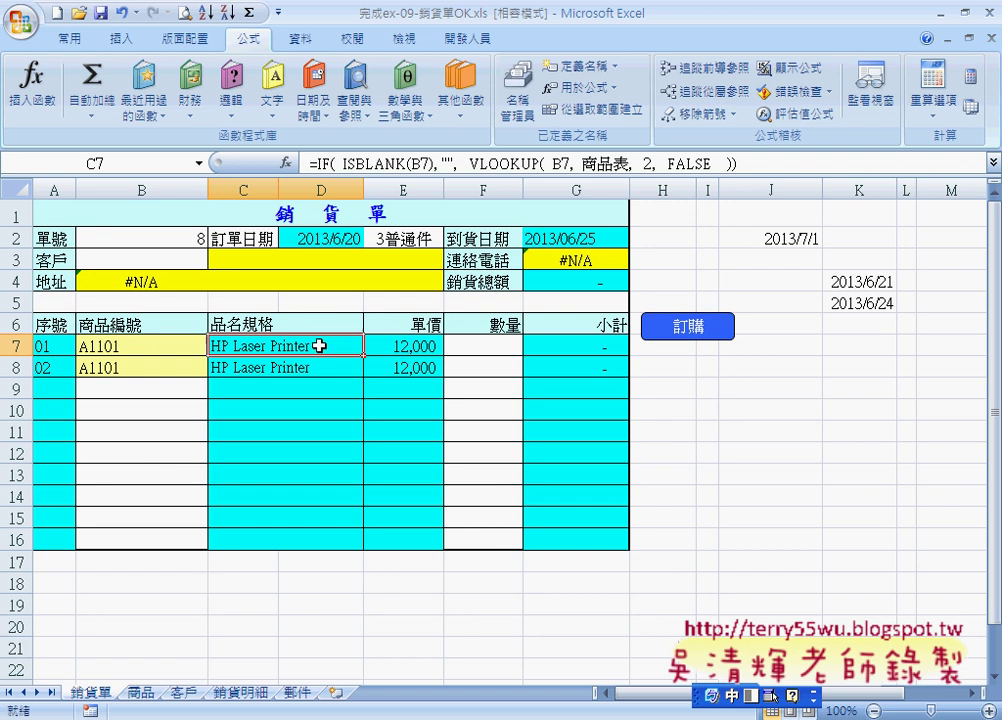
{"action": "mouse_move", "coordinate": [431, 163]}
{"action": "left_mouse_down"}
{"action": "mouse_move", "coordinate": [466, 163]}
{"action": "mouse_move", "coordinate": [418, 161]}
{"action": "left_mouse_up"}
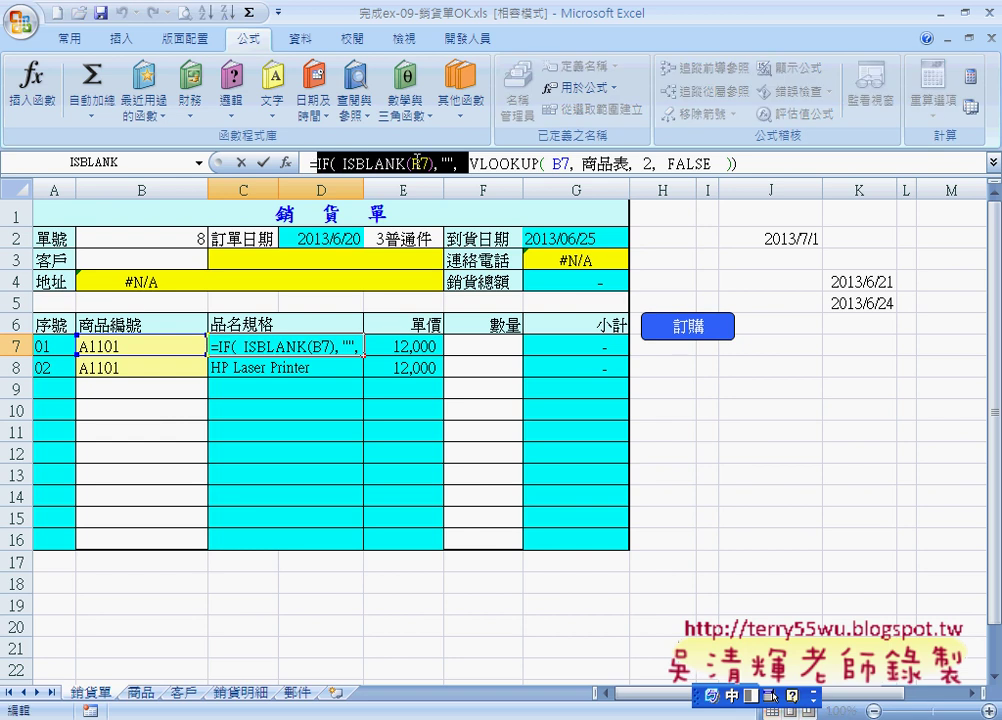
{"action": "key", "text": "Delete"}
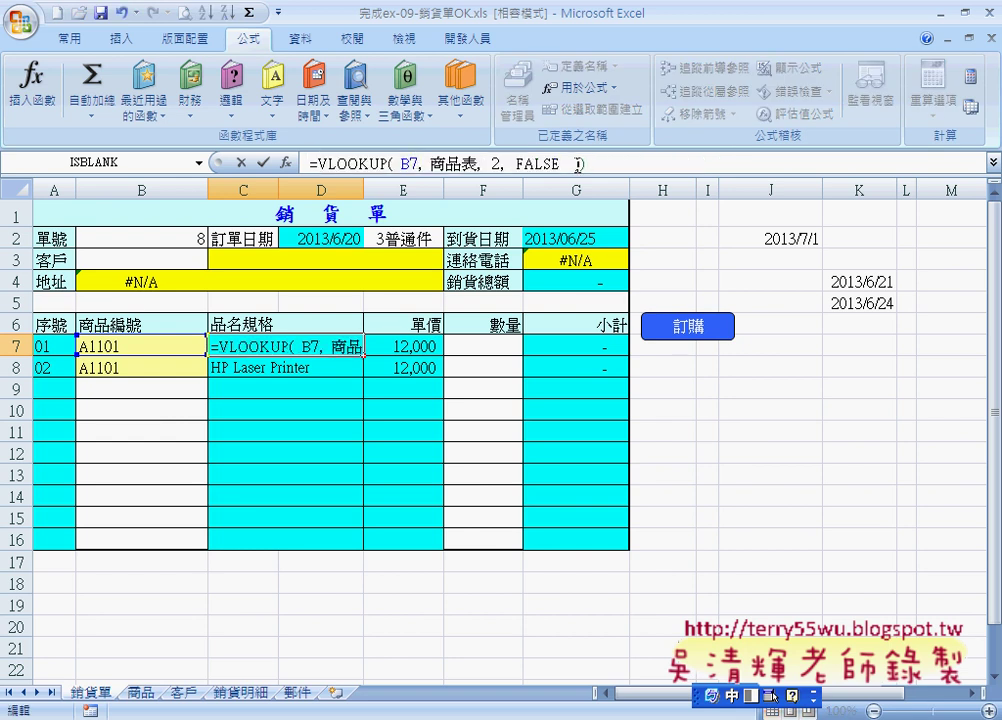
{"action": "left_click", "coordinate": [580, 163]}
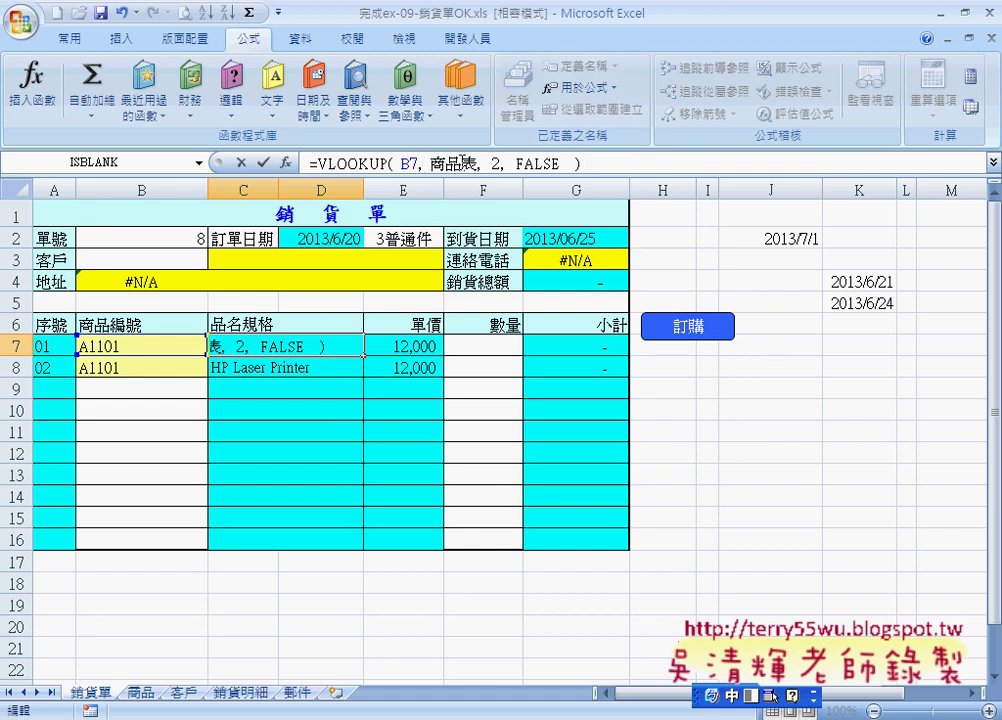
{"action": "left_click_drag", "start_coordinate": [456, 163], "coordinate": [472, 163]}
{"action": "key", "text": "BackSpace"}
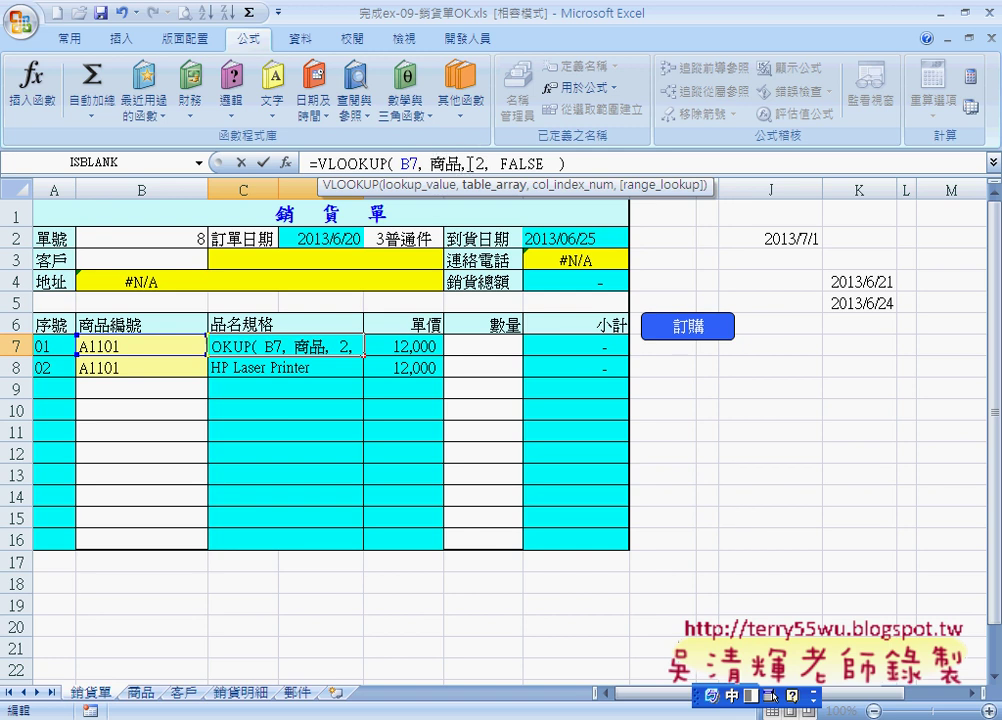
Step: Replace FALSE with 0 as the exact-match argument; C7 still shows HP Laser Printer
{"action": "left_click_drag", "start_coordinate": [497, 163], "coordinate": [541, 163]}
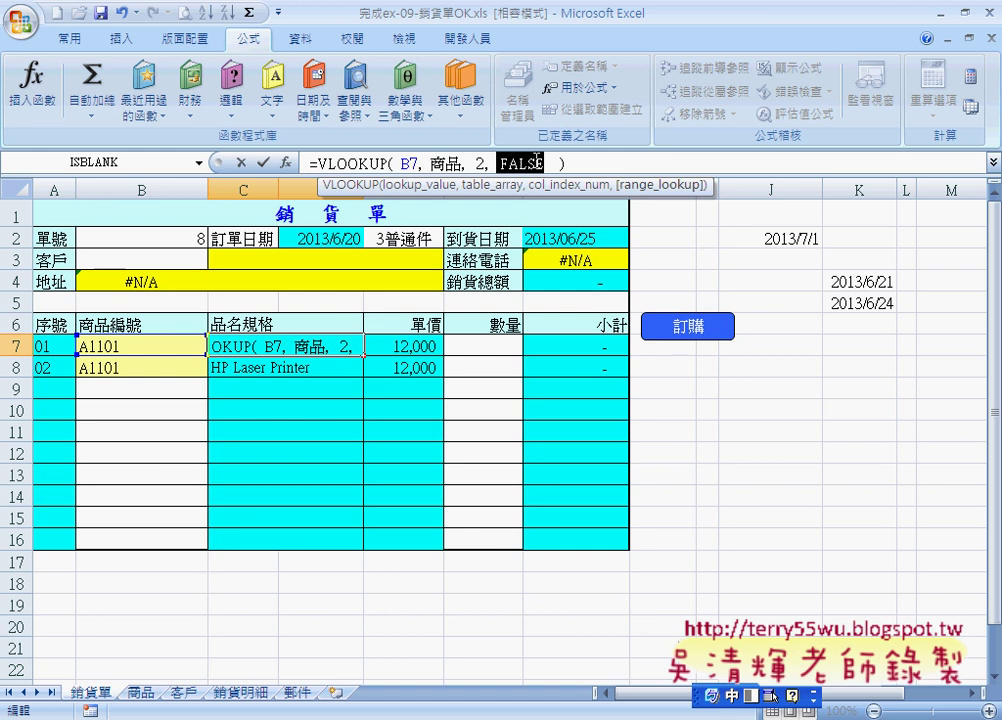
{"action": "type", "text": "0"}
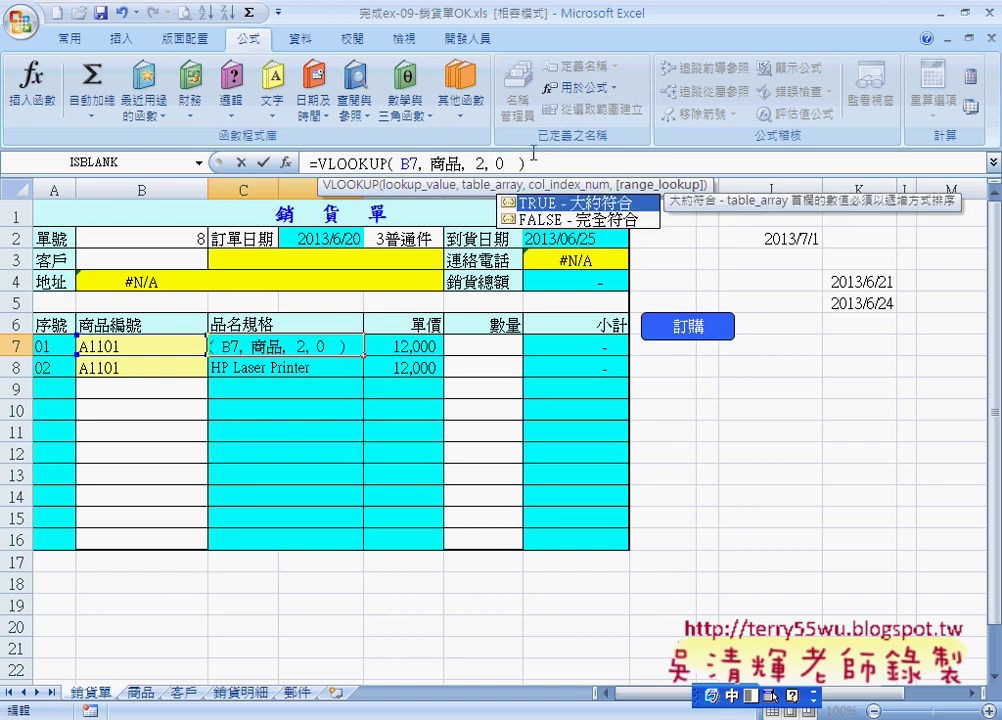
{"action": "left_click", "coordinate": [262, 162]}
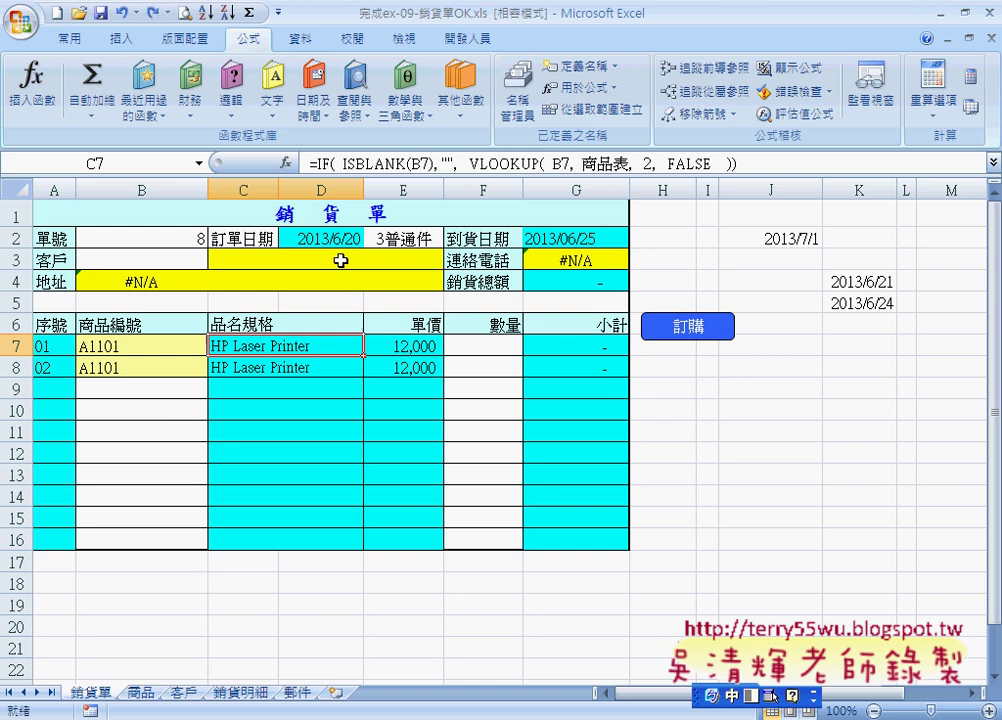
{"action": "left_click", "coordinate": [375, 163]}
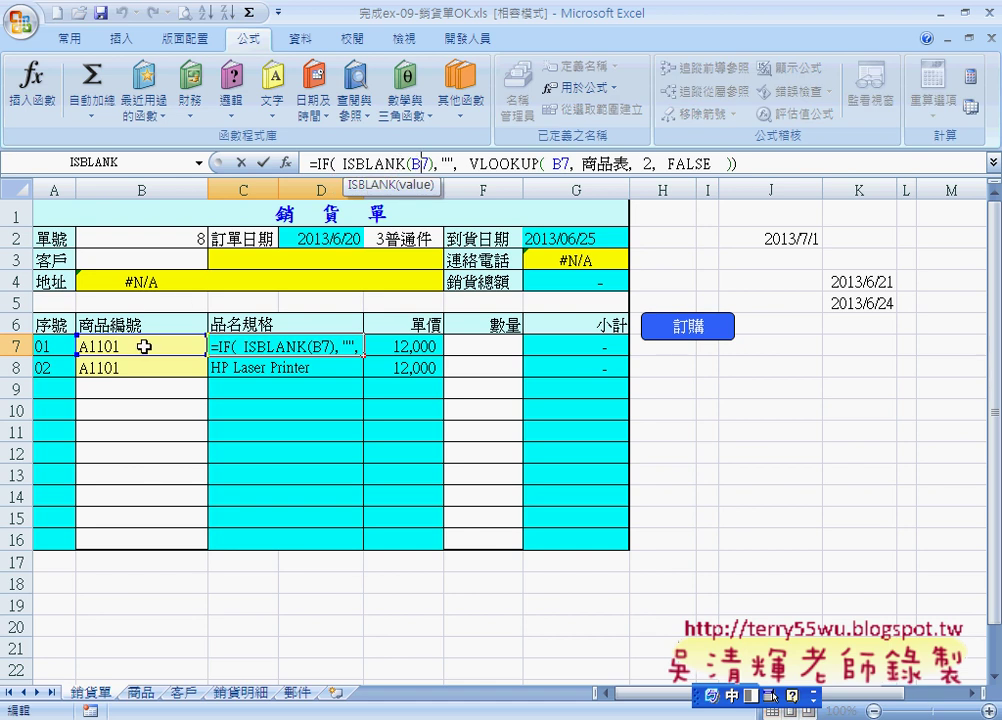
Step: Set B9 to A2101, confirm 25,000 and Ausu 14" Notebook fill in, and select F7:F16
{"action": "left_click", "coordinate": [153, 386]}
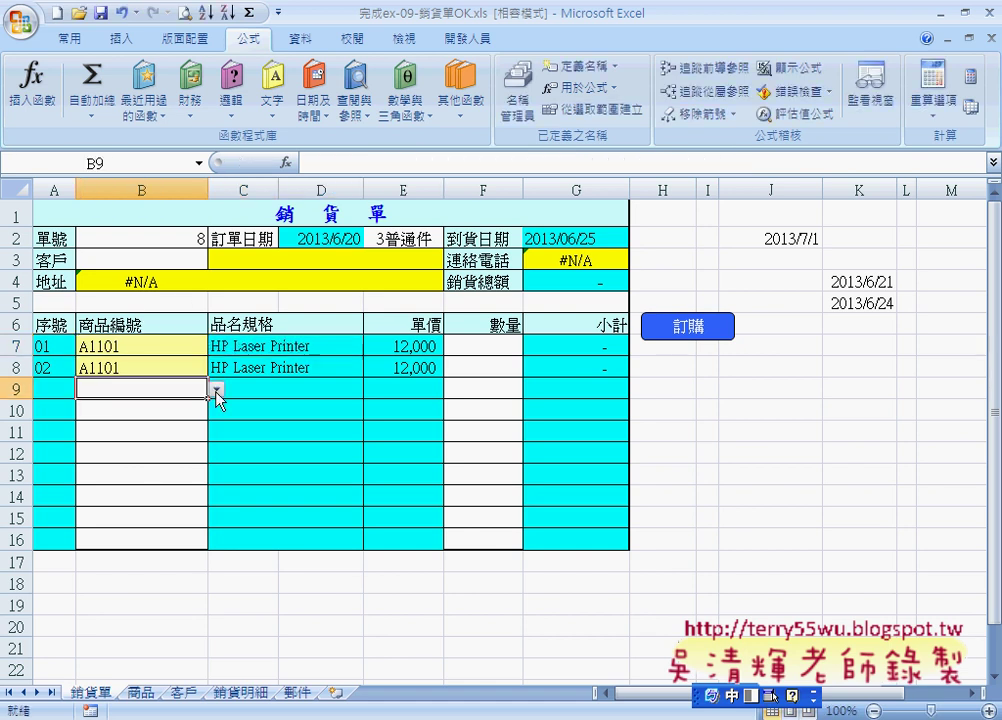
{"action": "left_click", "coordinate": [215, 388]}
{"action": "left_click", "coordinate": [195, 432]}
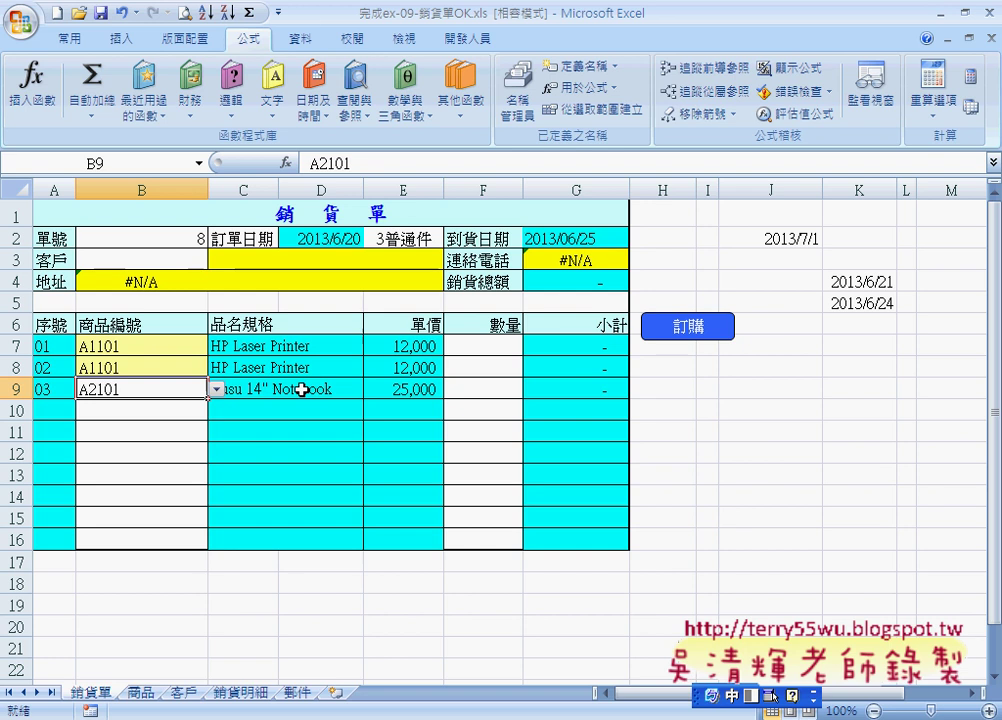
{"action": "left_click", "coordinate": [419, 392]}
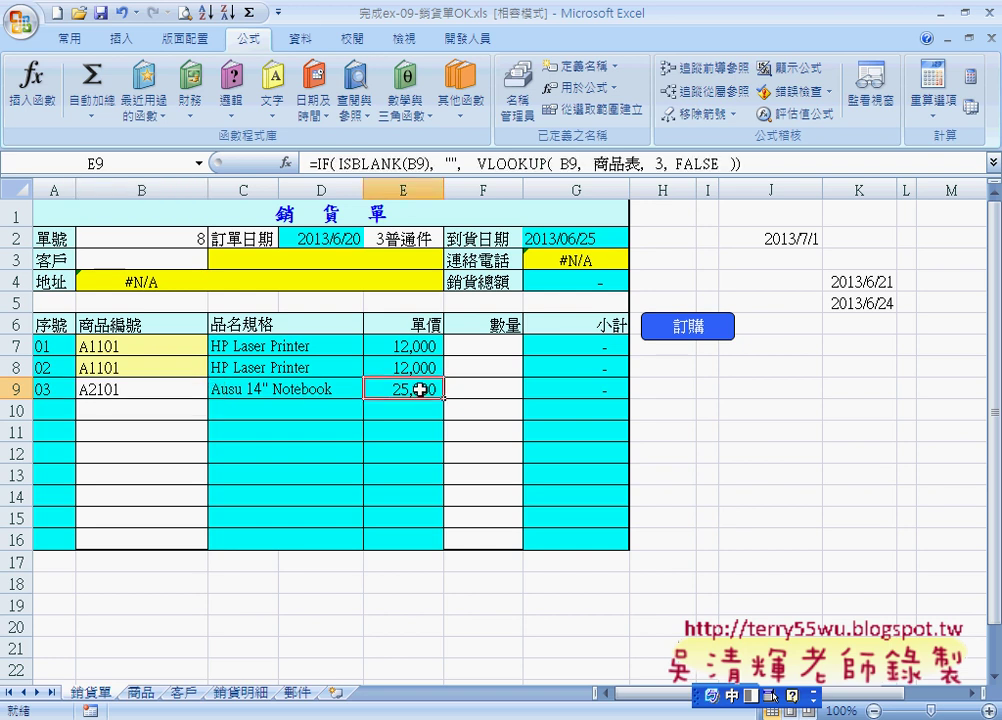
{"action": "left_click", "coordinate": [310, 389]}
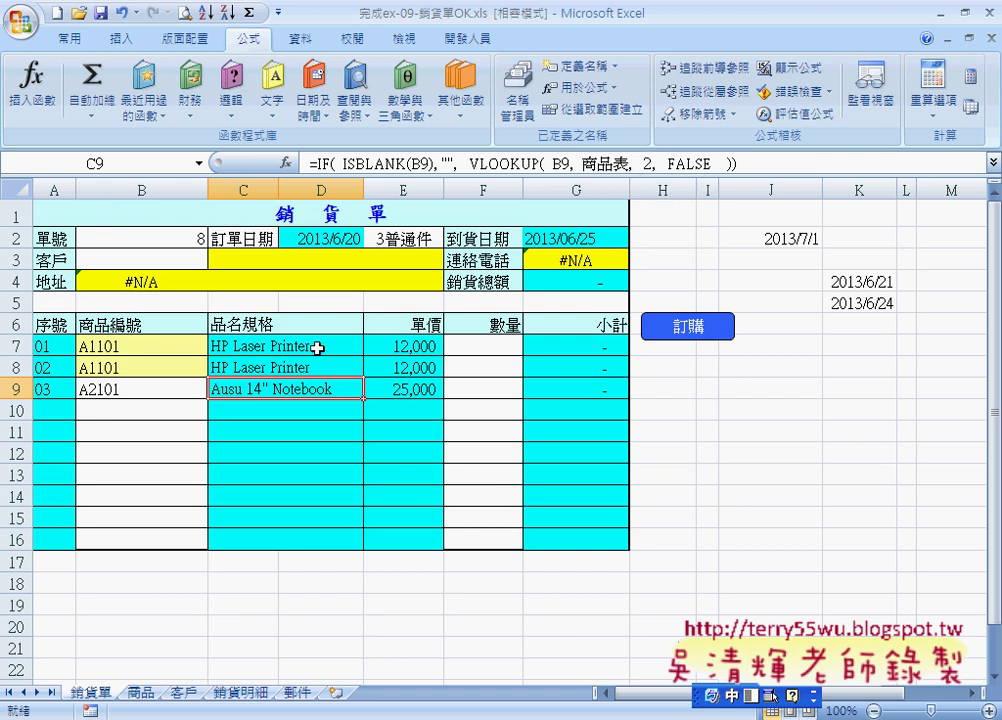
{"action": "left_click", "coordinate": [491, 346]}
{"action": "left_click_drag", "start_coordinate": [491, 346], "coordinate": [485, 541]}
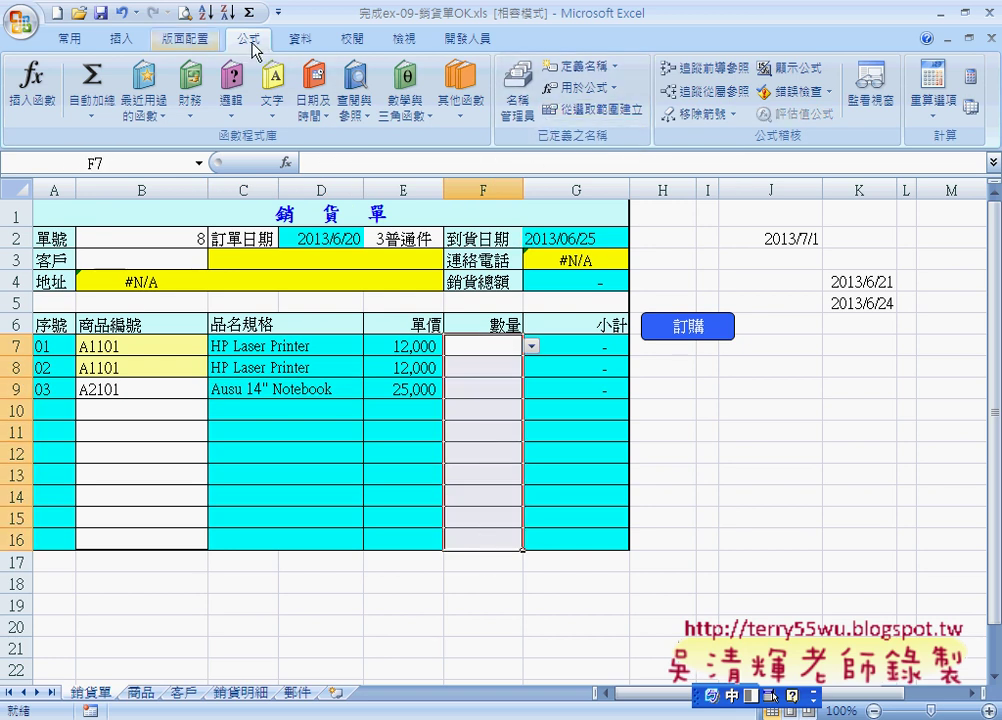
Step: Give F7:F16 a List validation of 1,2,3,4,5,6,7,8,9,10, then check G7's E7*F7 subtotal
{"action": "left_click", "coordinate": [300, 39]}
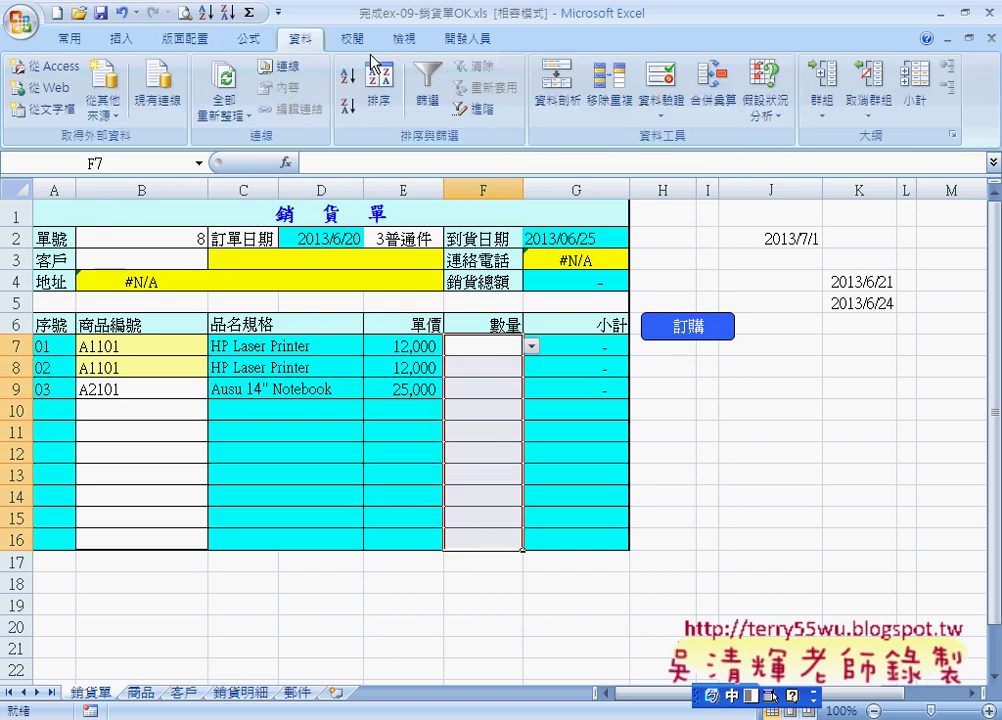
{"action": "left_click", "coordinate": [660, 88]}
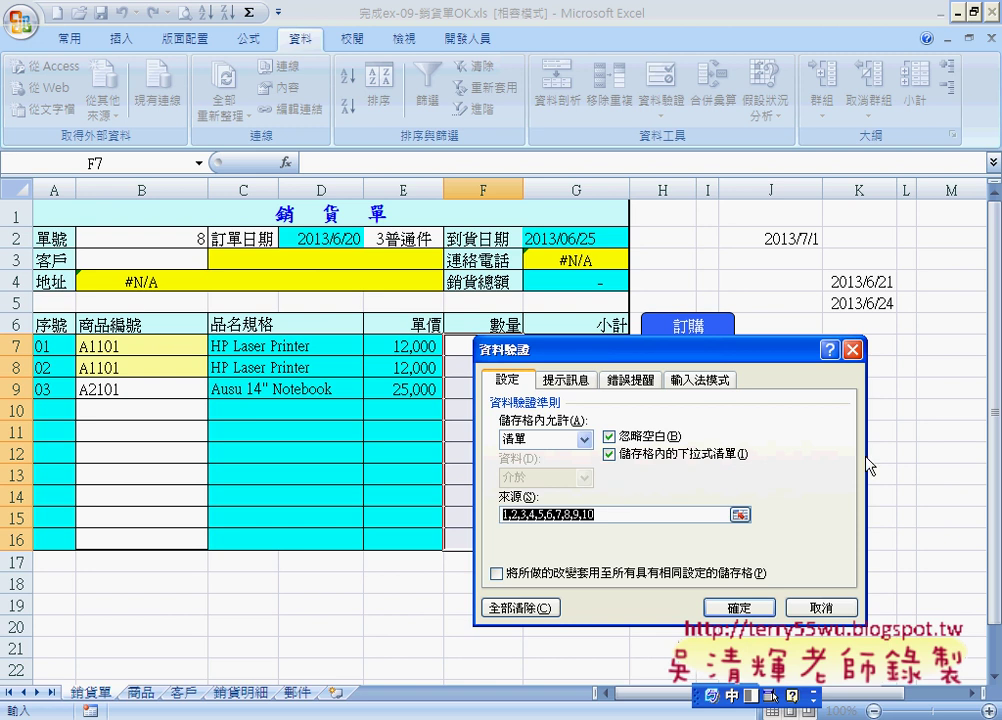
{"action": "left_click", "coordinate": [738, 607]}
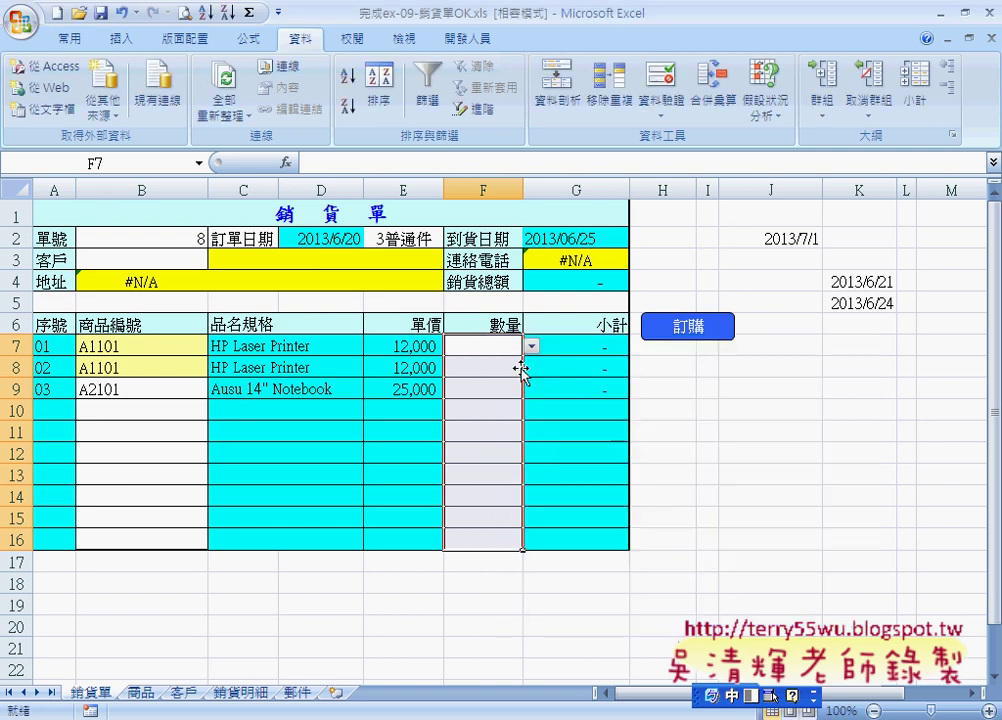
{"action": "left_click", "coordinate": [593, 349]}
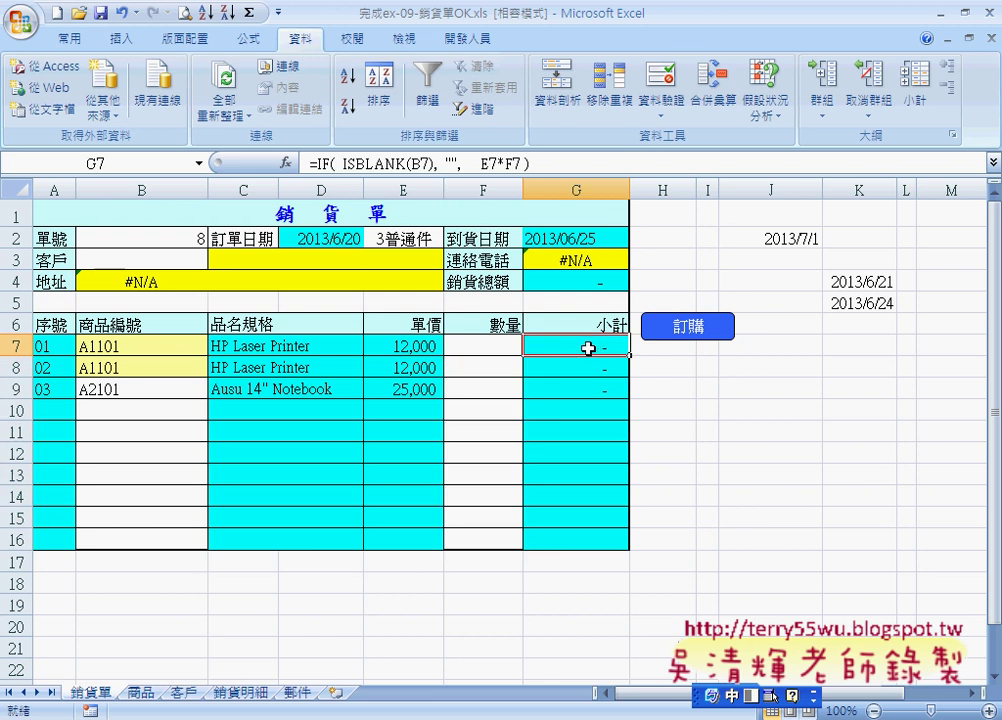
{"action": "left_click", "coordinate": [409, 346]}
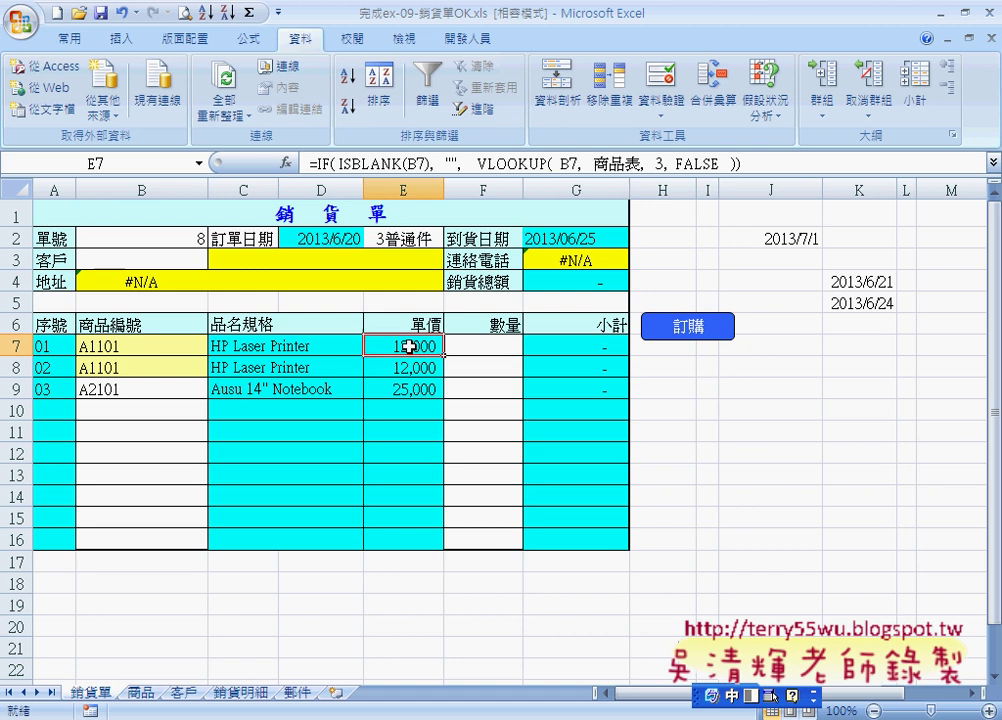
{"action": "left_click", "coordinate": [470, 346]}
{"action": "left_click", "coordinate": [578, 346]}
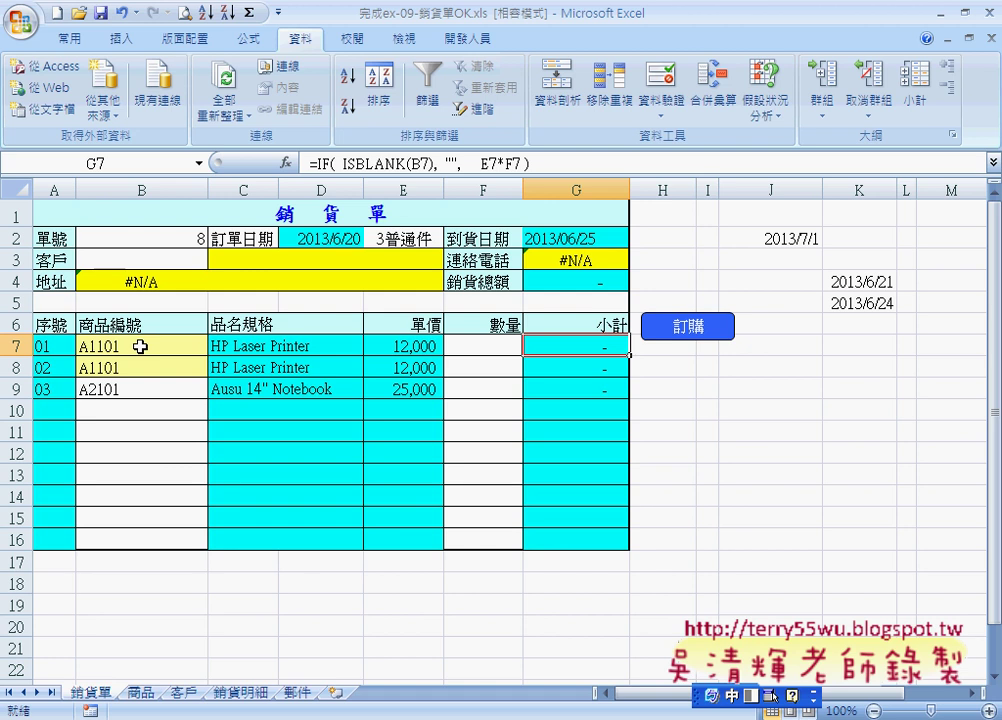
{"action": "left_click", "coordinate": [568, 284]}
{"action": "left_click_drag", "start_coordinate": [586, 342], "coordinate": [598, 536]}
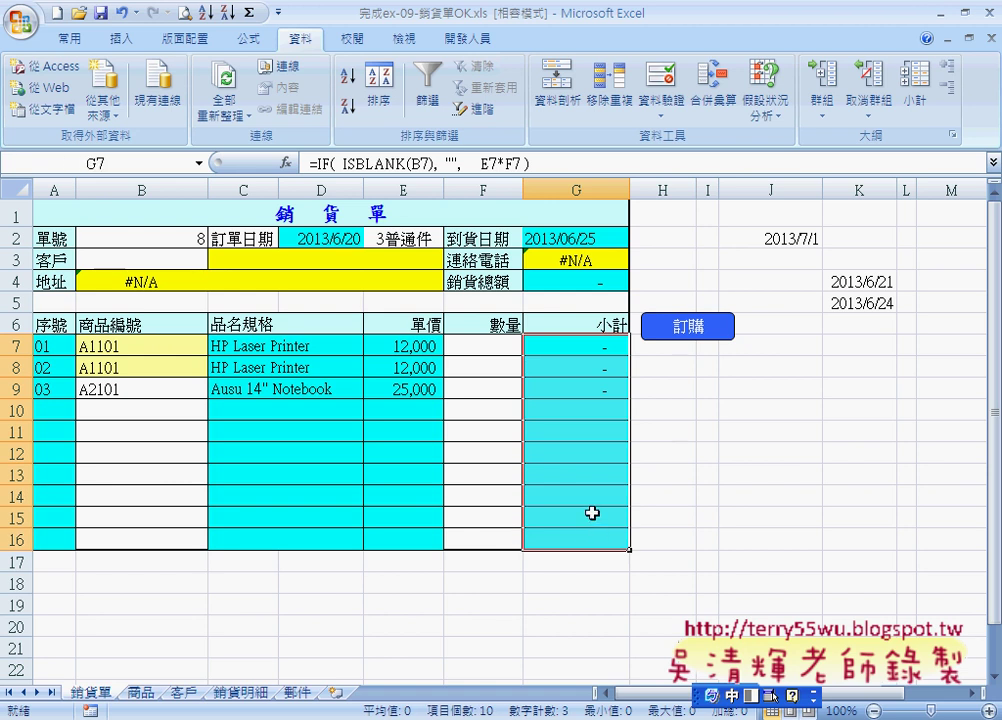